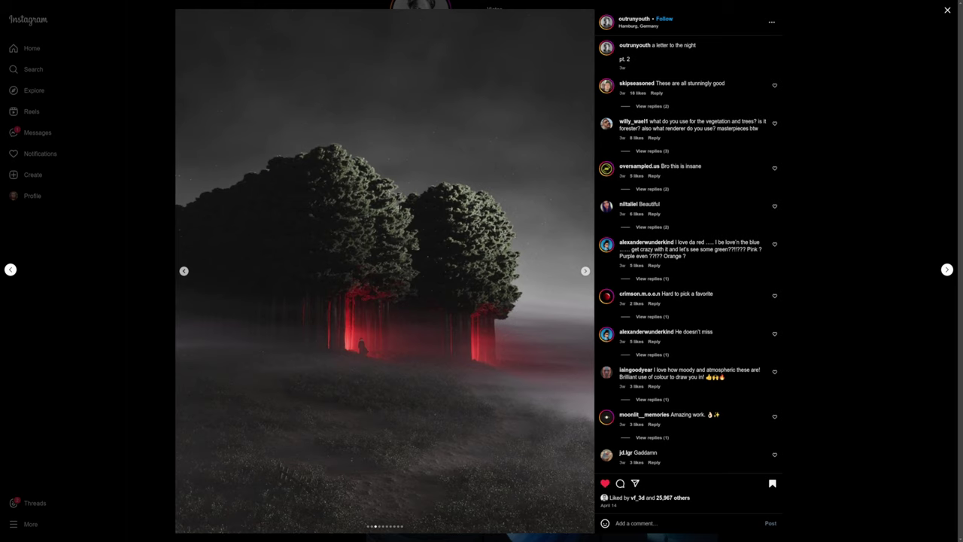
Browse the night-forest post's images, ending back on the red-lit tree trunks image
{"action": "left_click", "coordinate": [179, 274]}
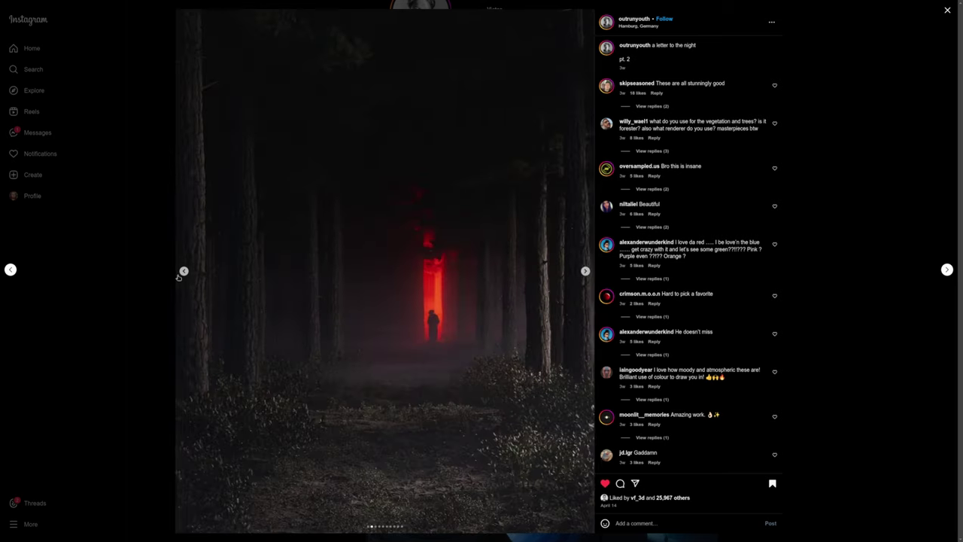
{"action": "left_click", "coordinate": [585, 271]}
{"action": "left_click", "coordinate": [586, 273]}
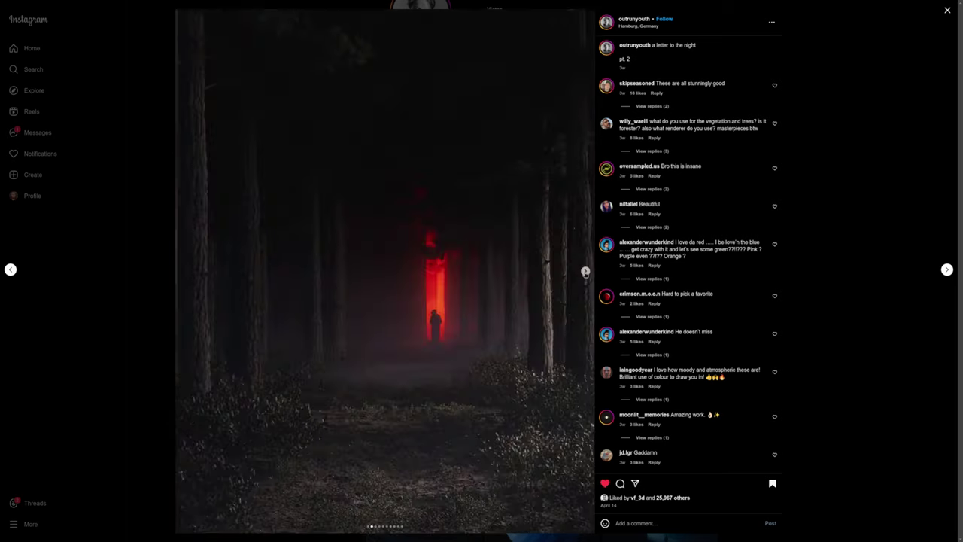
{"action": "left_click", "coordinate": [585, 272]}
{"action": "left_click", "coordinate": [586, 273]}
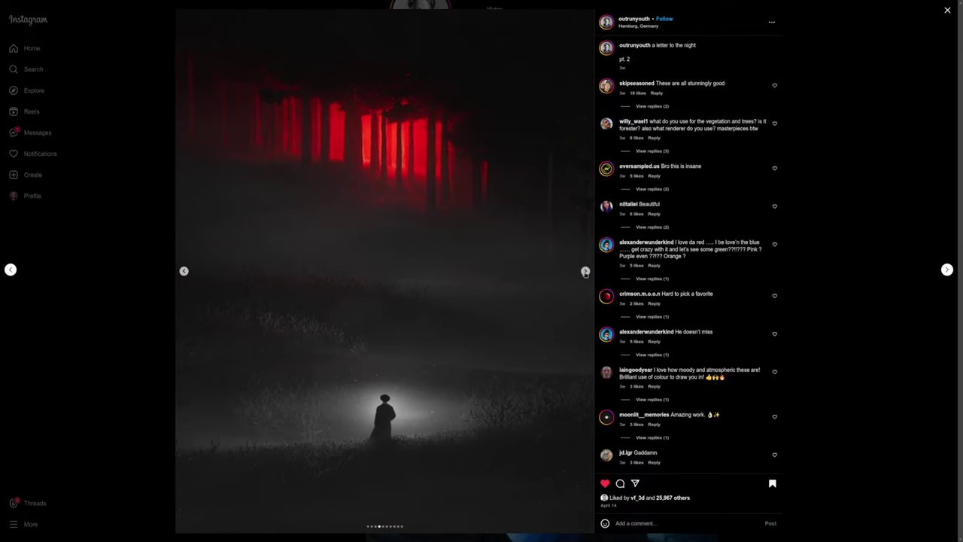
{"action": "key", "text": "Left"}
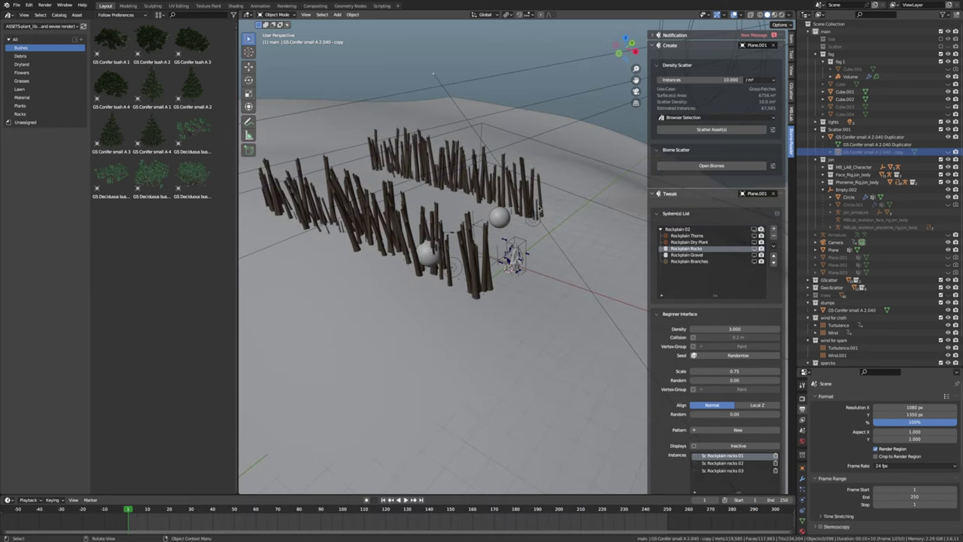
Orbit to a low frontal view, zoom in on the caped figure, and maximize the 3D view
{"action": "middle_click_drag", "start_coordinate": [501, 188], "coordinate": [359, 224]}
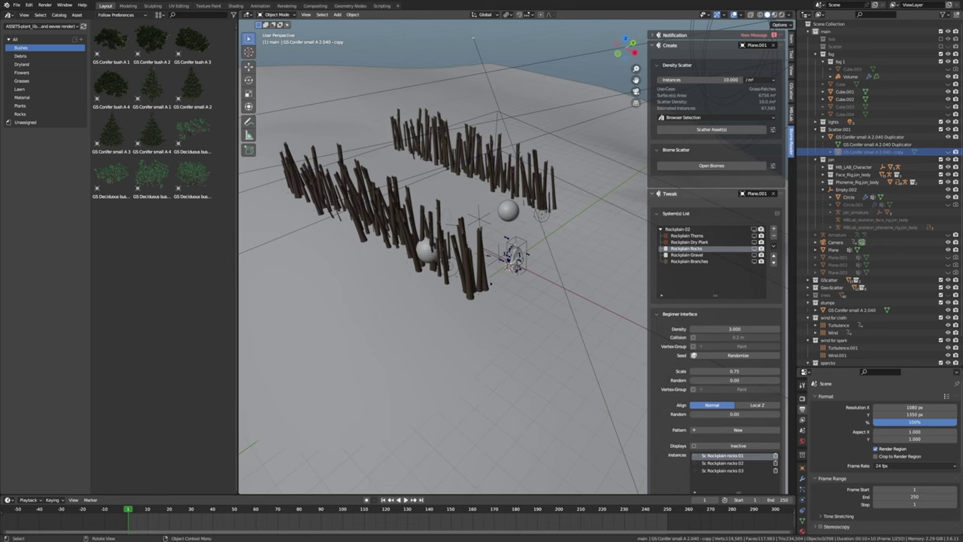
{"action": "middle_click_drag", "start_coordinate": [473, 290], "coordinate": [412, 300]}
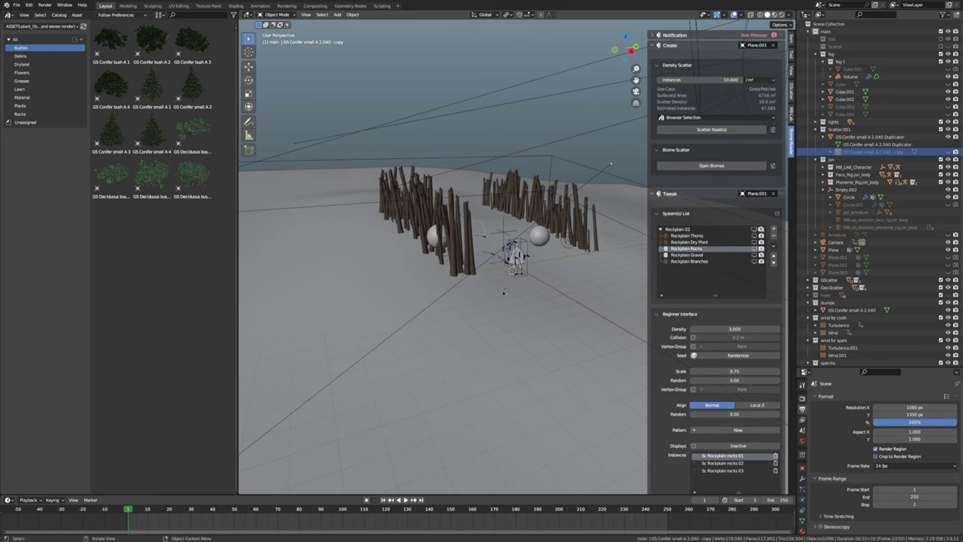
{"action": "scroll", "coordinate": [459, 269], "scroll_direction": "up", "scroll_amount": 5}
{"action": "key", "text": "ctrl+alt+space"}
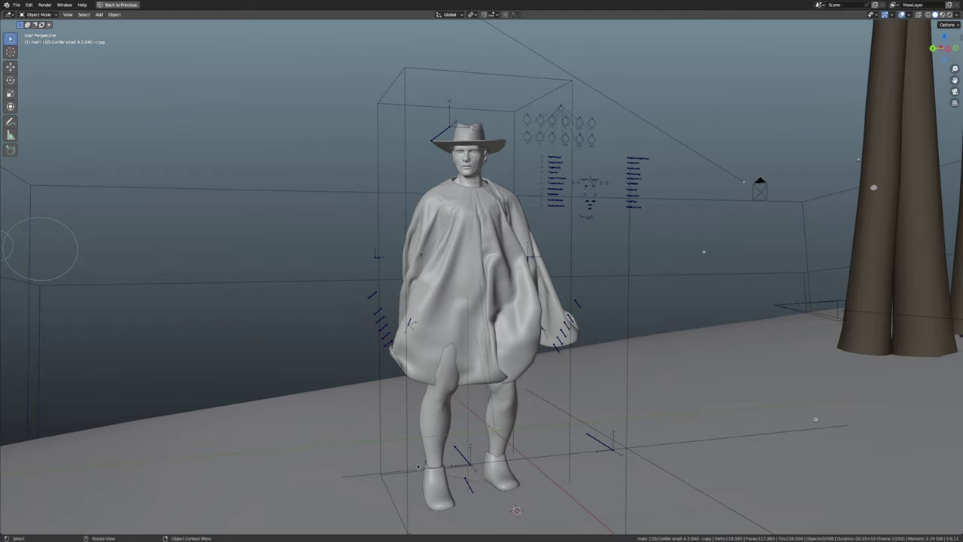
{"action": "left_click", "coordinate": [474, 267]}
{"action": "middle_click_drag", "start_coordinate": [474, 266], "coordinate": [246, 254]}
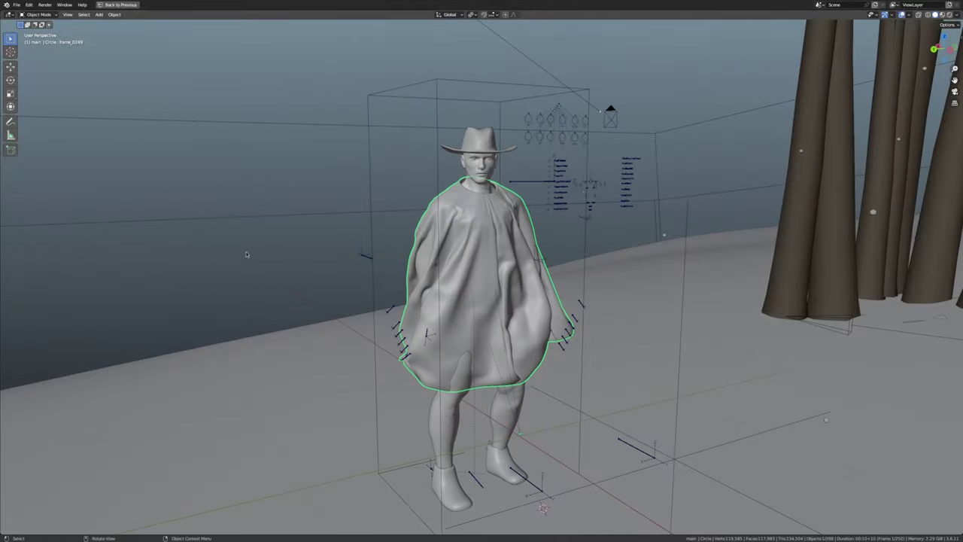
{"action": "left_click", "coordinate": [240, 195]}
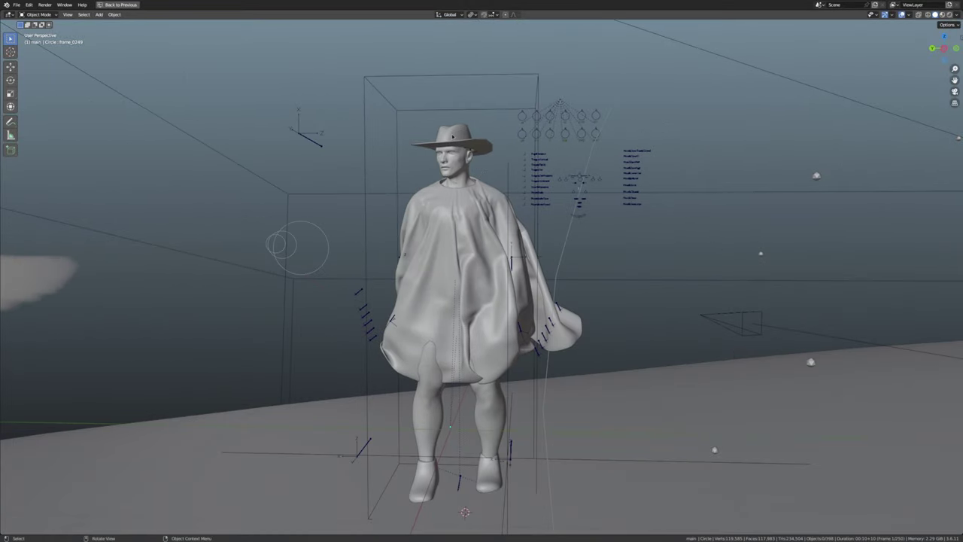
{"action": "left_click", "coordinate": [452, 136]}
{"action": "key", "text": "Tab"}
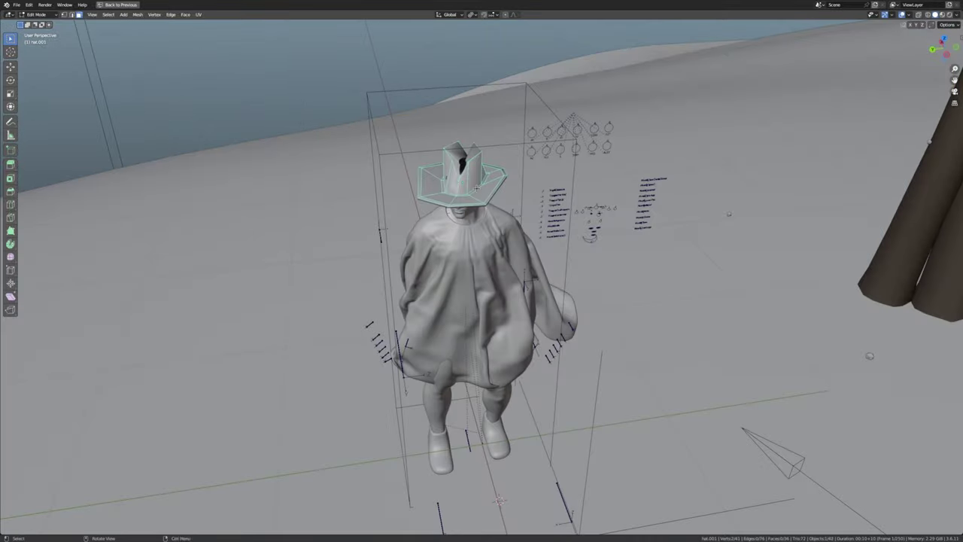
{"action": "key", "text": "Tab"}
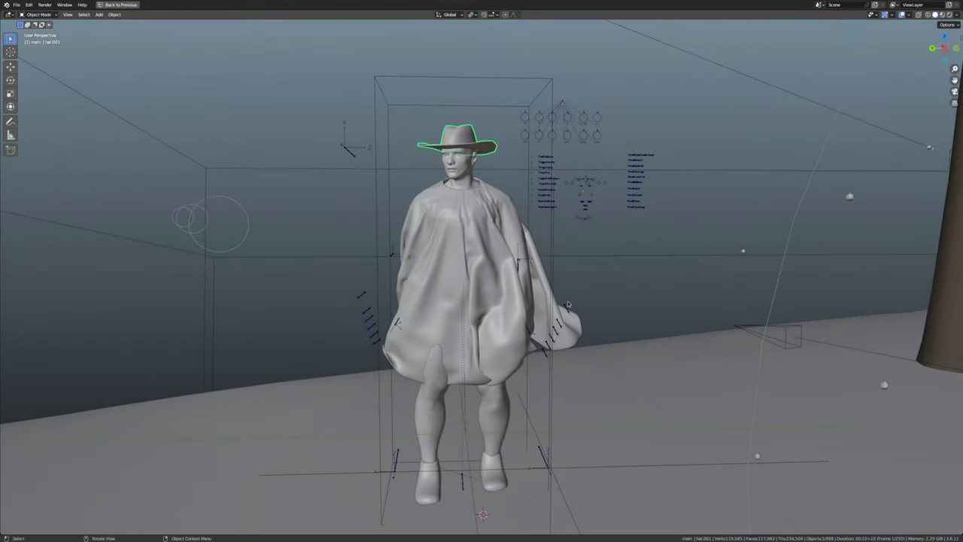
{"action": "middle_click_drag", "start_coordinate": [432, 434], "coordinate": [460, 354]}
{"action": "left_click", "coordinate": [460, 354]}
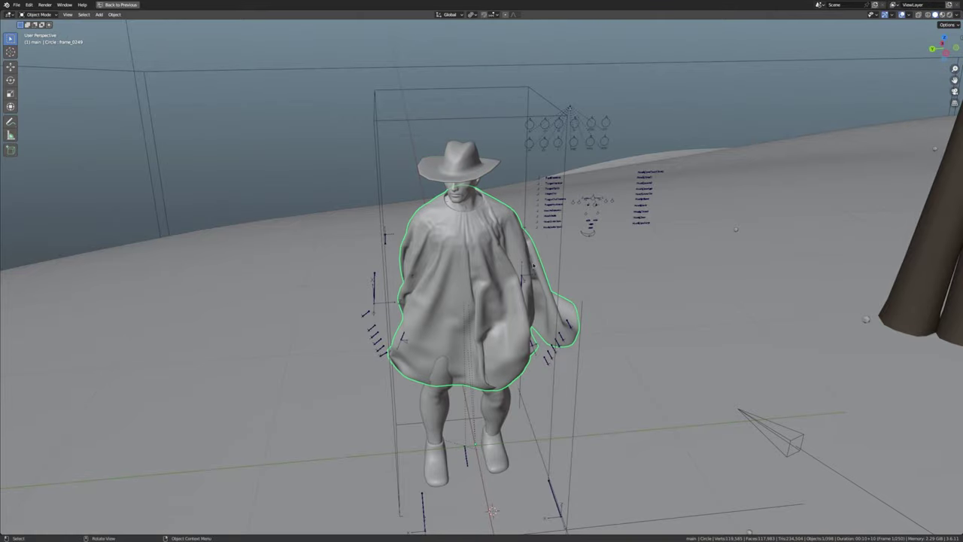
{"action": "middle_click_drag", "start_coordinate": [583, 287], "coordinate": [608, 272]}
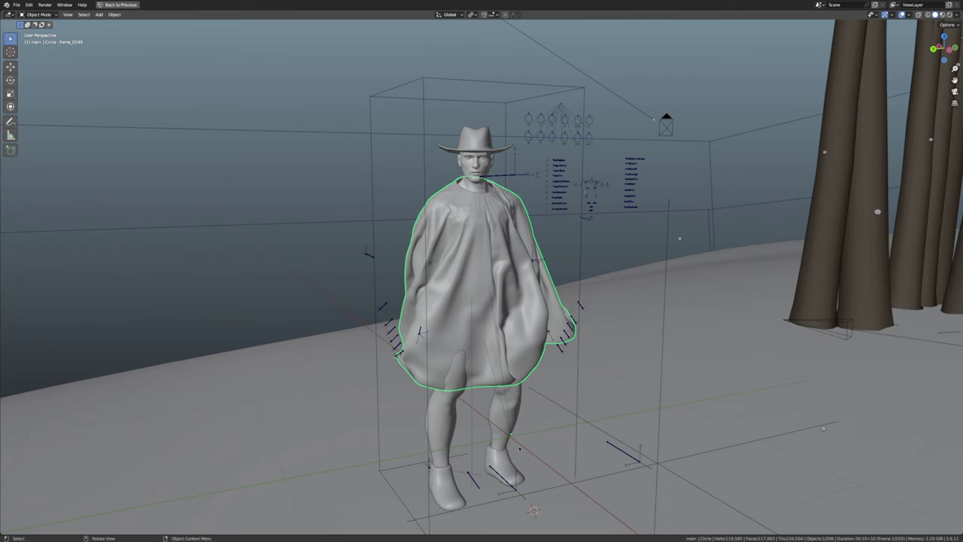
{"action": "middle_click_drag", "start_coordinate": [480, 289], "coordinate": [492, 172]}
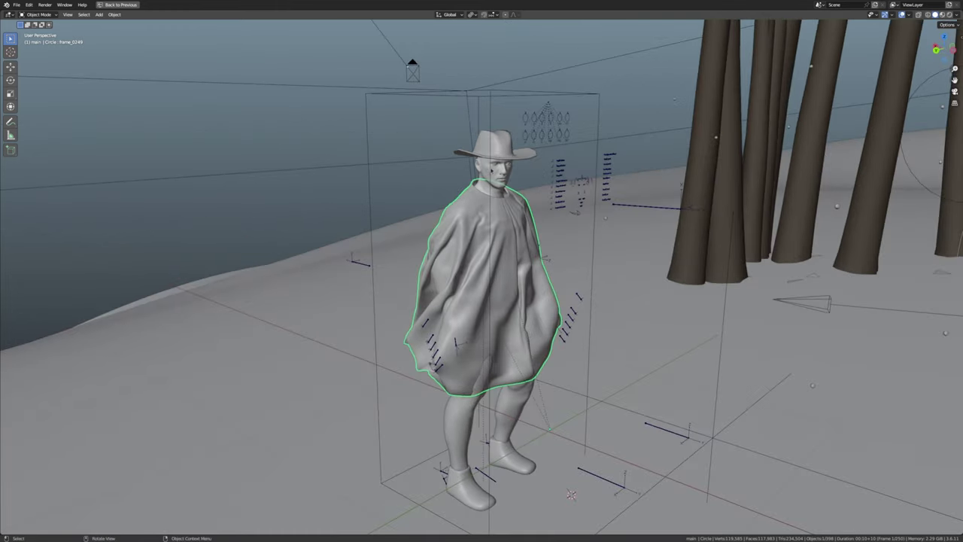
{"action": "left_click", "coordinate": [275, 189]}
{"action": "left_click", "coordinate": [481, 266]}
{"action": "middle_click_drag", "start_coordinate": [505, 256], "coordinate": [398, 320]}
{"action": "key", "text": "KP_Decimal"}
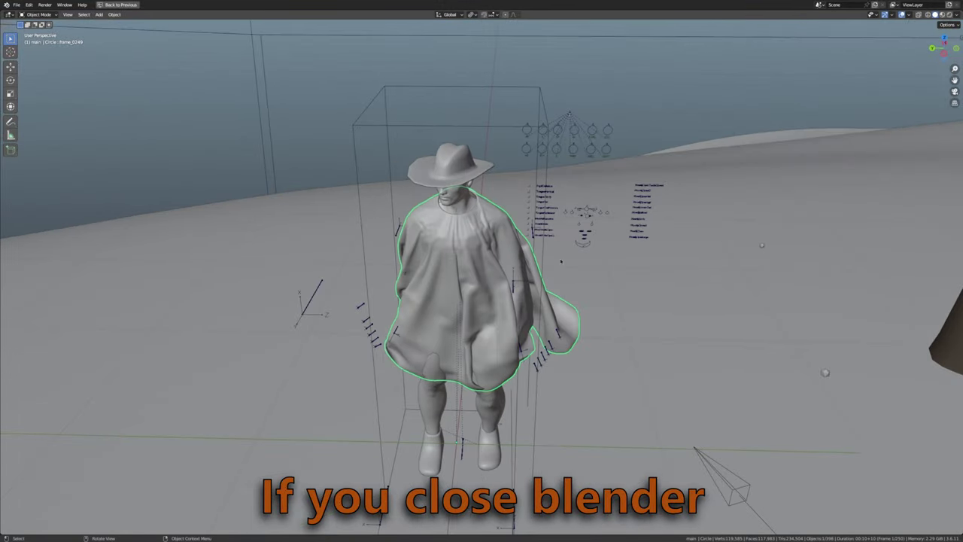
{"action": "middle_click_drag", "start_coordinate": [527, 289], "coordinate": [585, 338]}
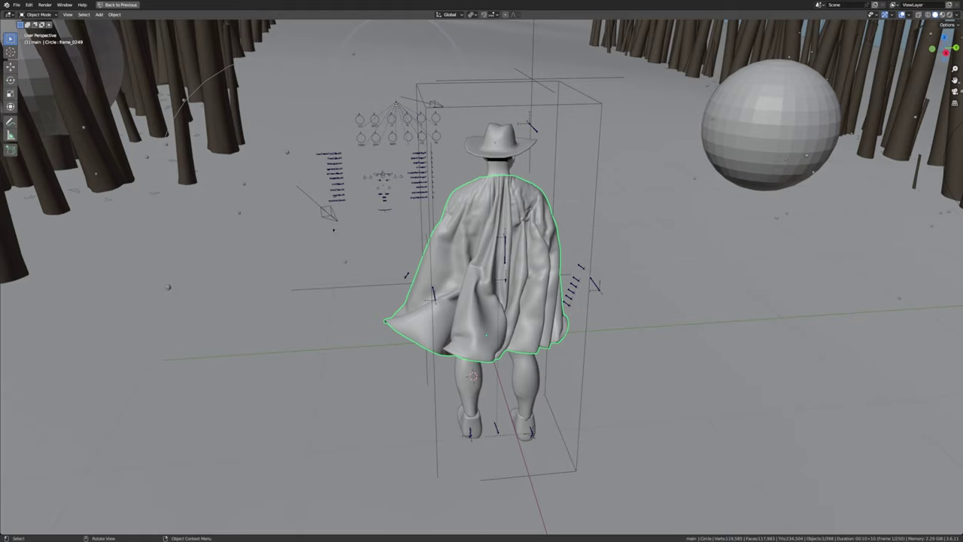
{"action": "middle_click_drag", "start_coordinate": [432, 295], "coordinate": [341, 293]}
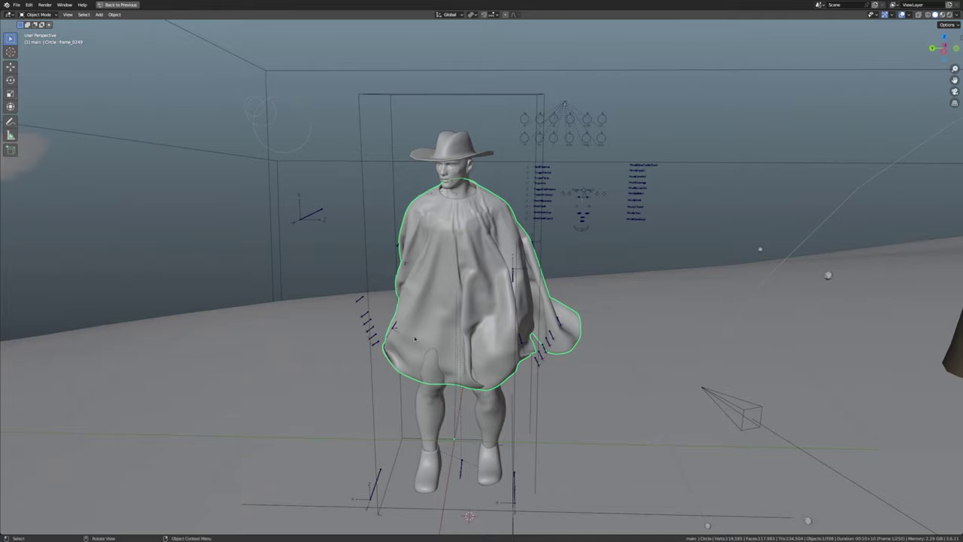
{"action": "middle_click_drag", "start_coordinate": [423, 337], "coordinate": [652, 249]}
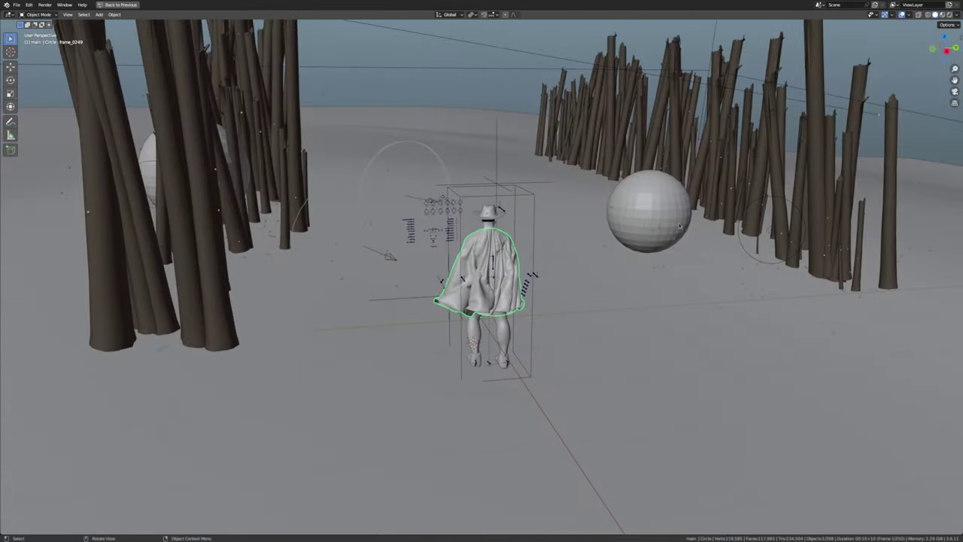
{"action": "scroll", "coordinate": [423, 235], "scroll_direction": "down", "scroll_amount": 3}
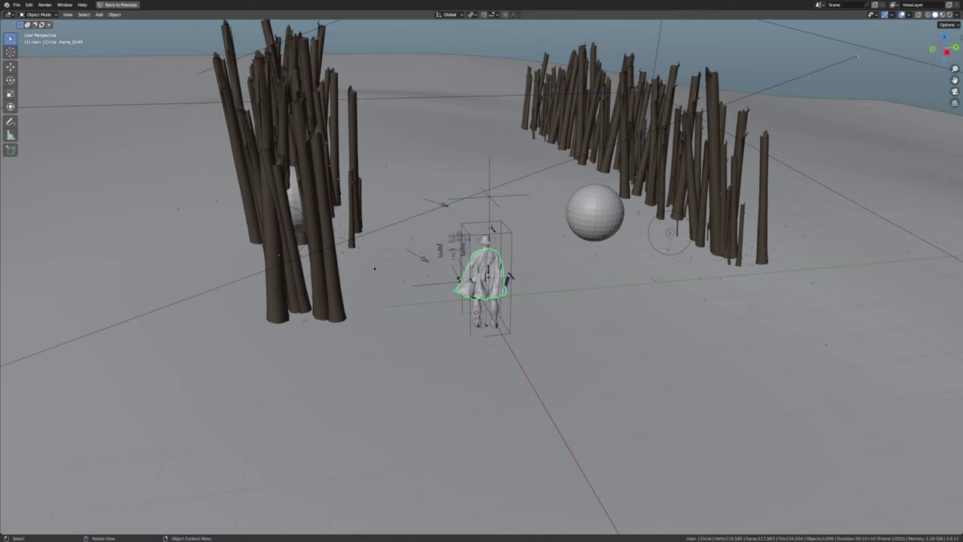
{"action": "scroll", "coordinate": [592, 337], "scroll_direction": "down", "scroll_amount": 3}
{"action": "scroll", "coordinate": [419, 326], "scroll_direction": "down", "scroll_amount": 8}
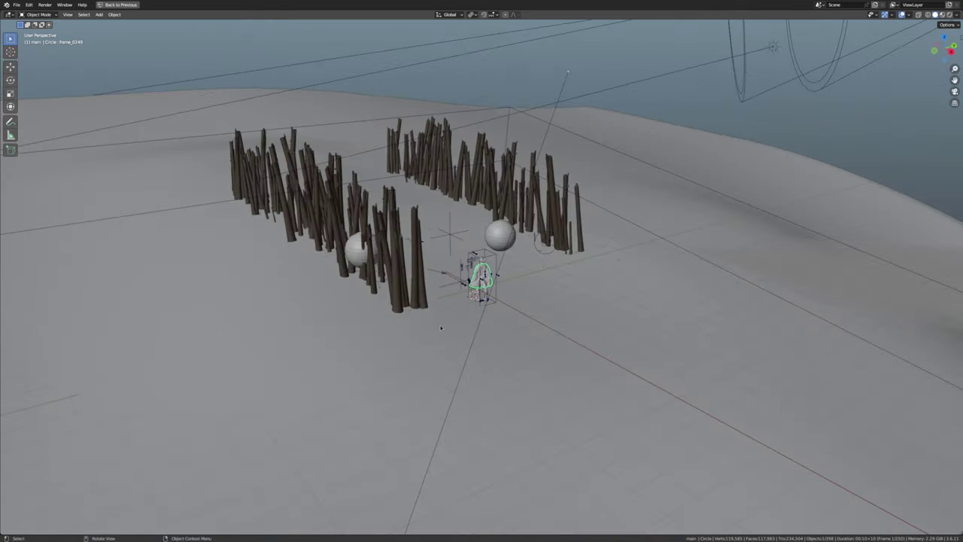
{"action": "middle_click_drag", "start_coordinate": [441, 328], "coordinate": [410, 328]}
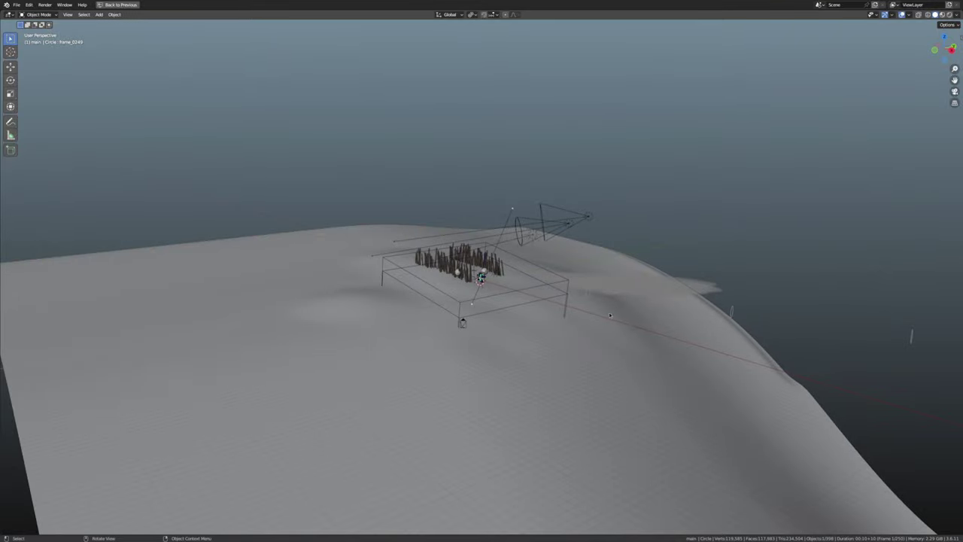
{"action": "scroll", "coordinate": [474, 297], "scroll_direction": "up", "scroll_amount": 5}
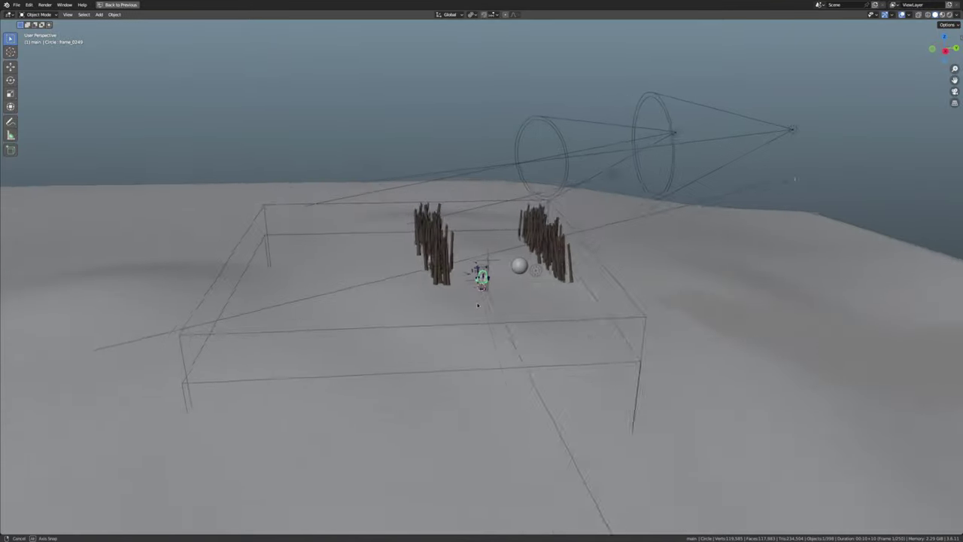
{"action": "middle_click_drag", "start_coordinate": [475, 297], "coordinate": [446, 288]}
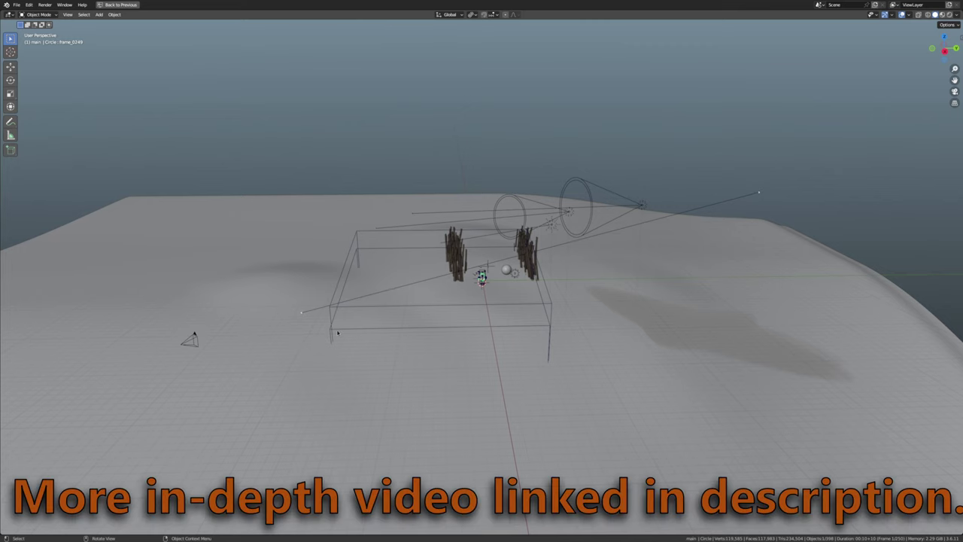
Orbit to a steeper, closer view of the scene and turn viewport overlays back on
{"action": "middle_click_drag", "start_coordinate": [597, 302], "coordinate": [490, 351]}
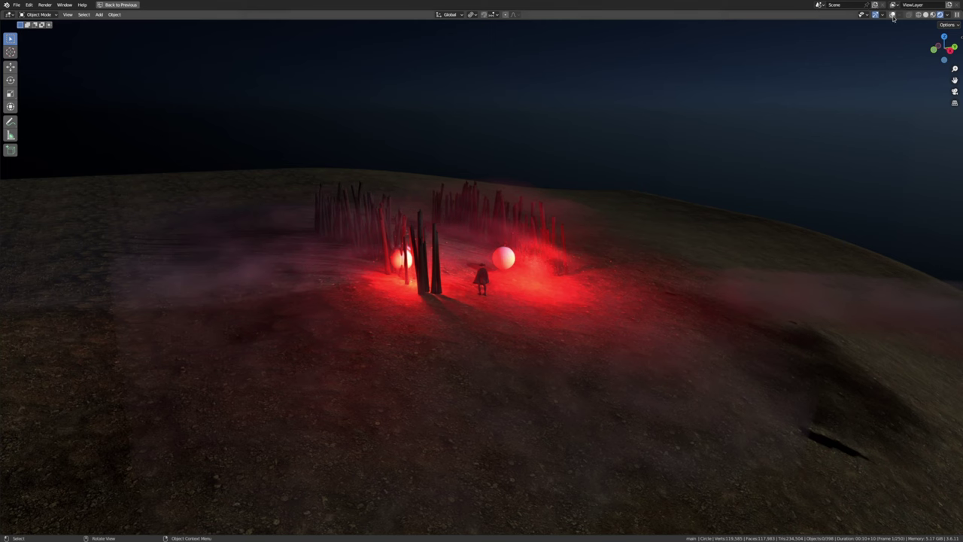
{"action": "left_click", "coordinate": [891, 15]}
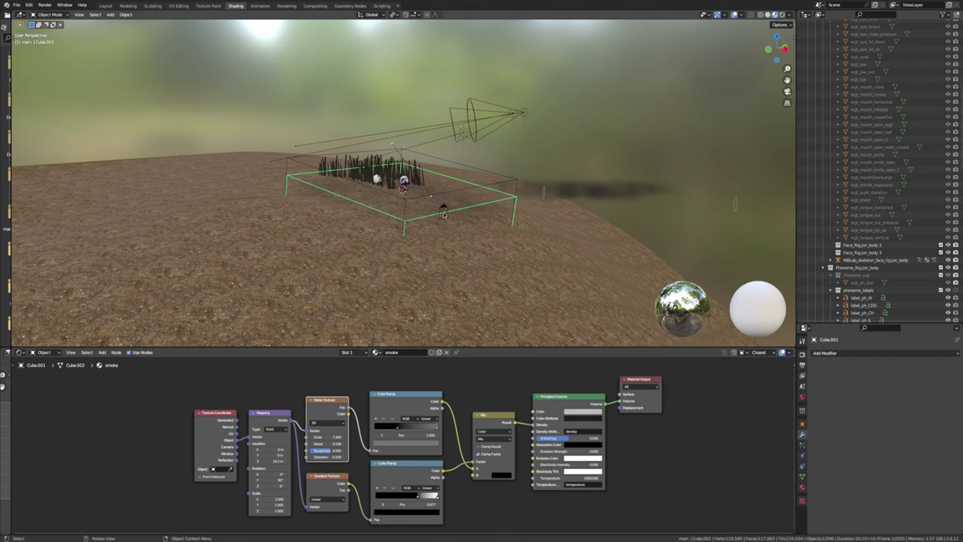
Preview the Color Ramp on the fog cube in isolated Local view, fully rendered, then pan the compositing graph
{"action": "middle_click_drag", "start_coordinate": [483, 238], "coordinate": [485, 234]}
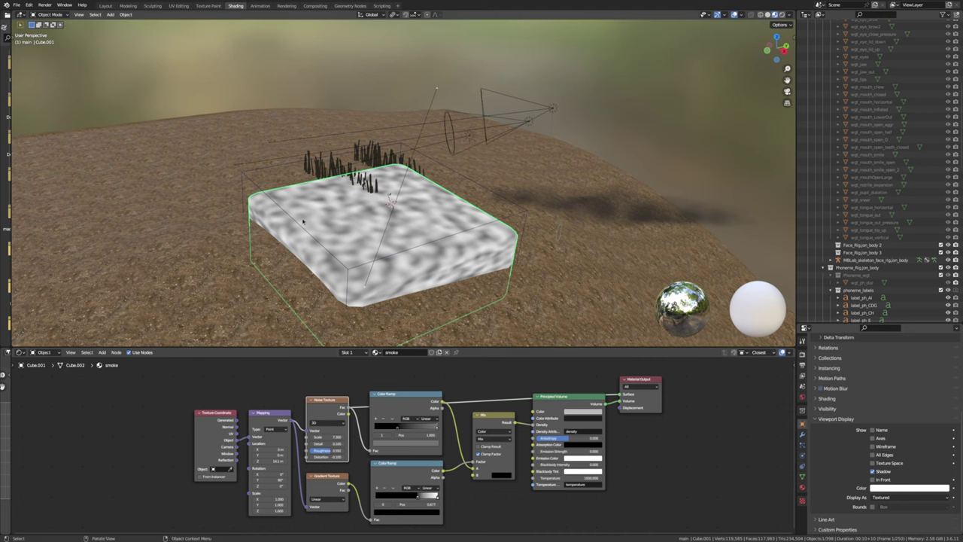
{"action": "left_click", "coordinate": [388, 403]}
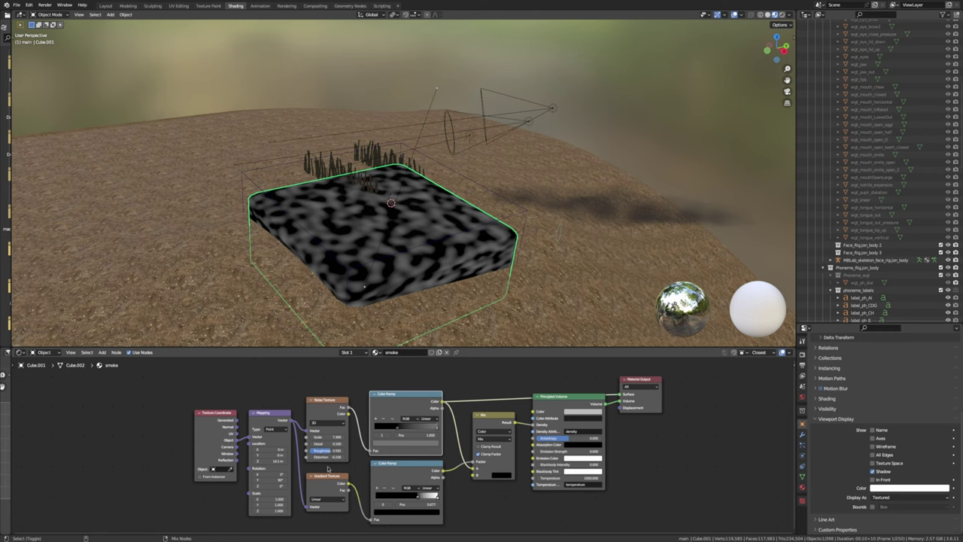
{"action": "middle_click_drag", "start_coordinate": [453, 243], "coordinate": [425, 269]}
{"action": "key", "text": "KP_Divide"}
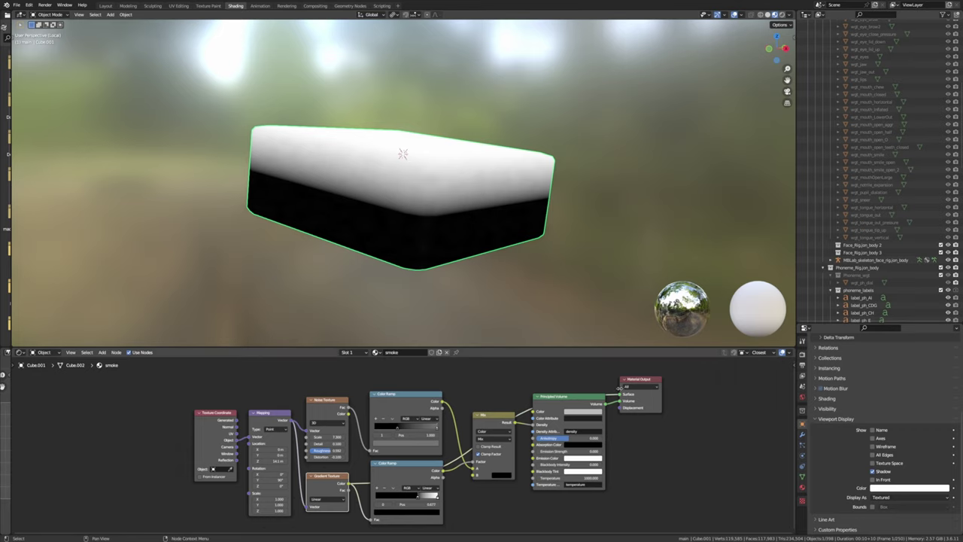
{"action": "key", "text": "shift+z"}
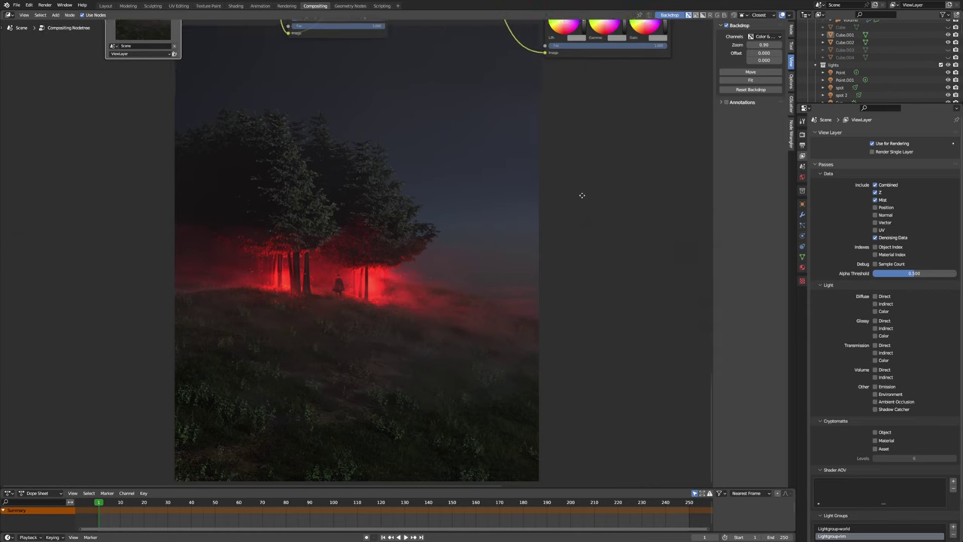
{"action": "middle_click_drag", "start_coordinate": [582, 195], "coordinate": [565, 168]}
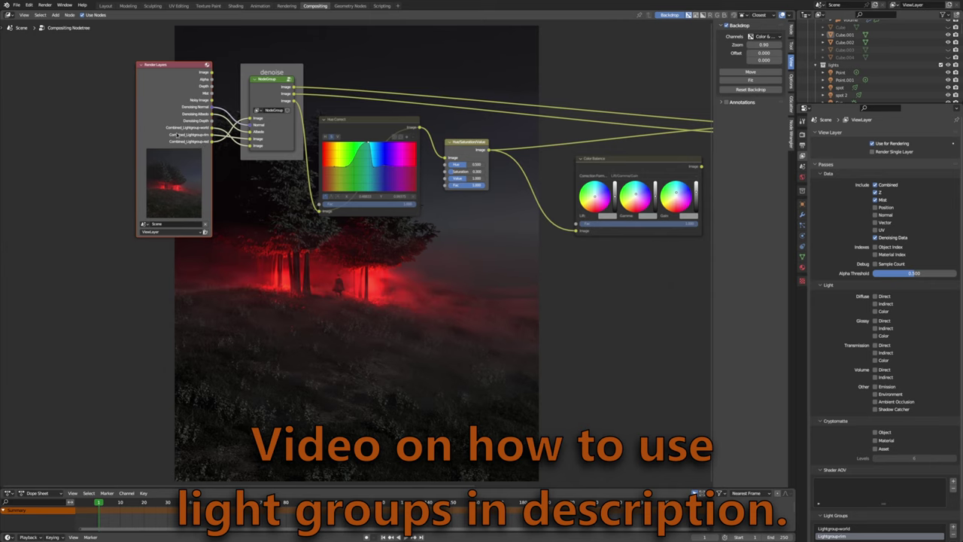
Mute the denoise group, pan the node graph to see the backdrop, and frame all nodes
{"action": "key", "text": "m"}
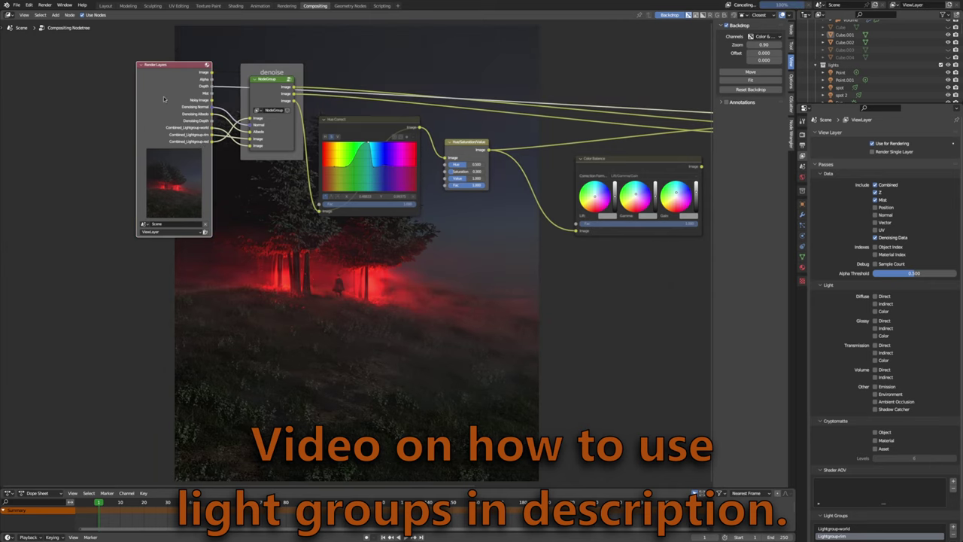
{"action": "middle_click_drag", "start_coordinate": [292, 353], "coordinate": [262, 350]}
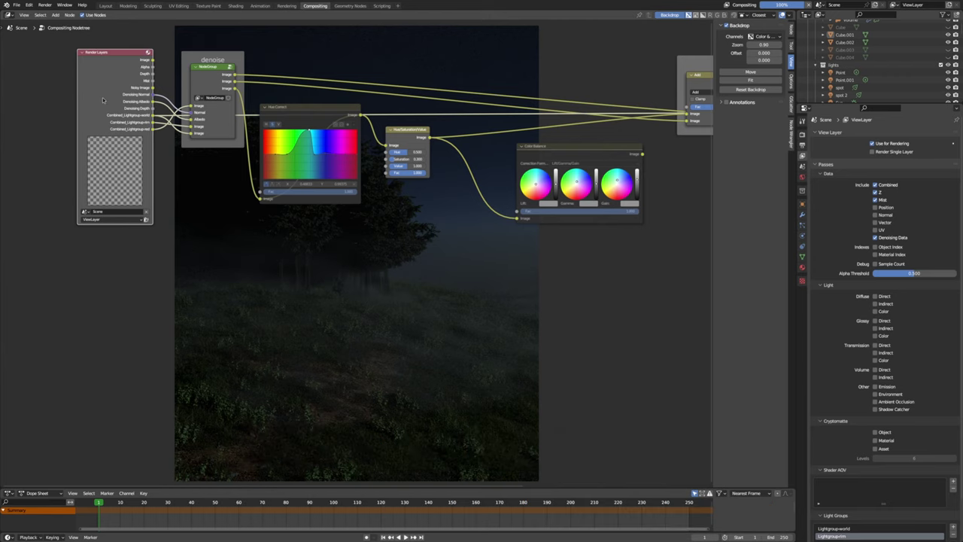
{"action": "middle_click_drag", "start_coordinate": [260, 269], "coordinate": [219, 203]}
{"action": "middle_click_drag", "start_coordinate": [303, 198], "coordinate": [391, 241]}
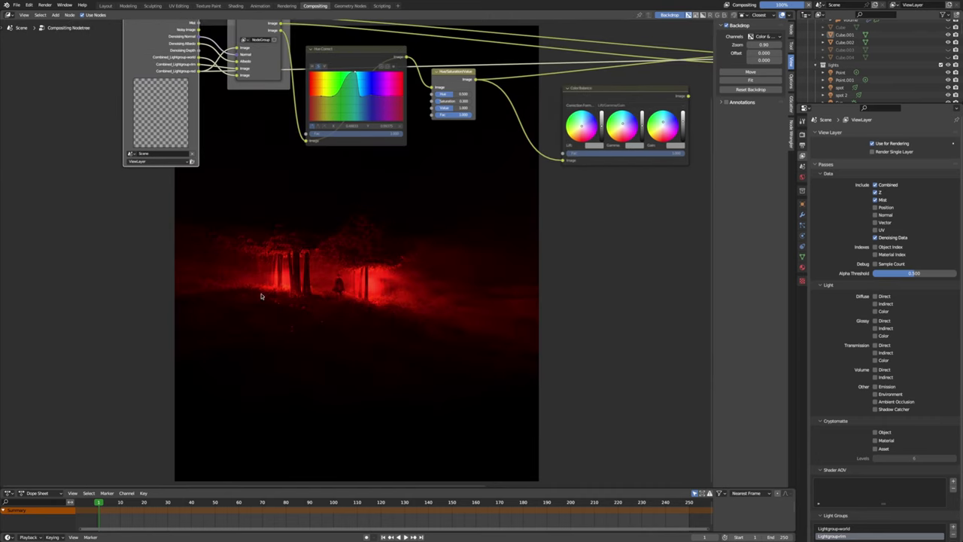
{"action": "key", "text": "Home"}
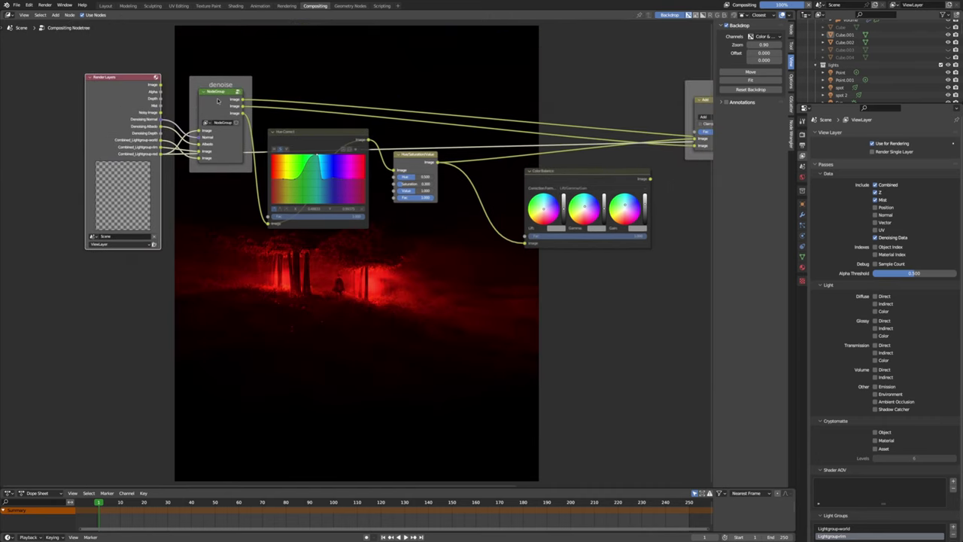
Select the denoise group and view its three Denoise nodes inside
{"action": "left_click", "coordinate": [237, 92]}
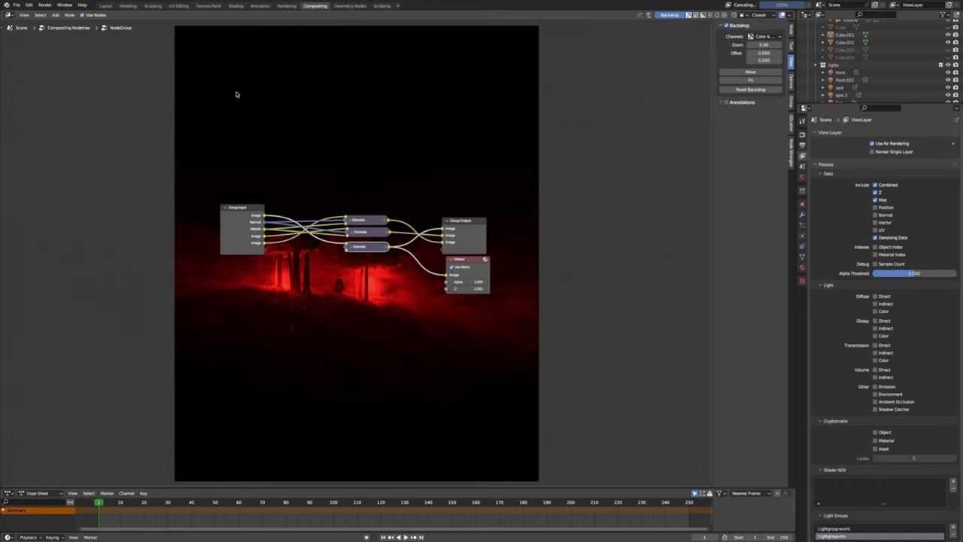
{"action": "key", "text": "Home"}
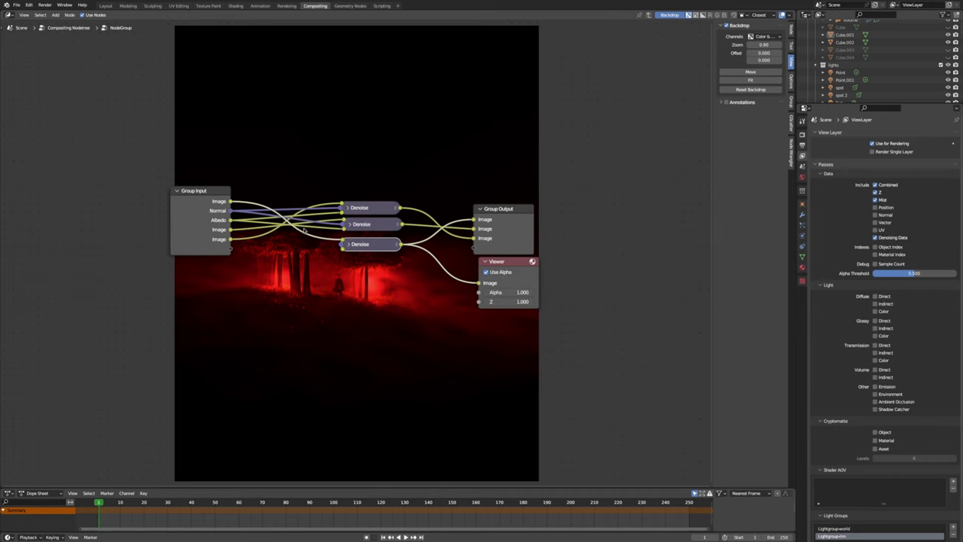
Back in the main tree, feed the Viewer from the final Add node's combined image
{"action": "left_click", "coordinate": [648, 16]}
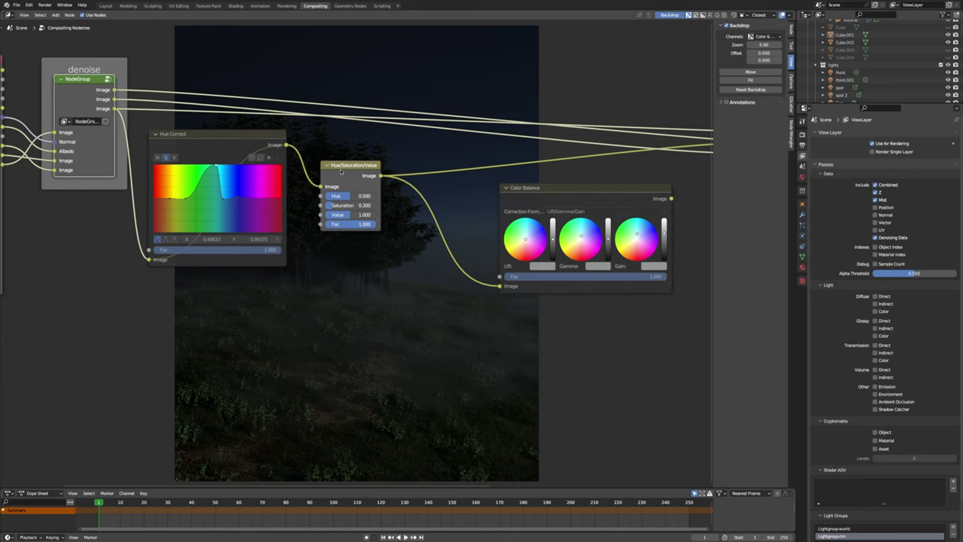
{"action": "left_click", "coordinate": [341, 170]}
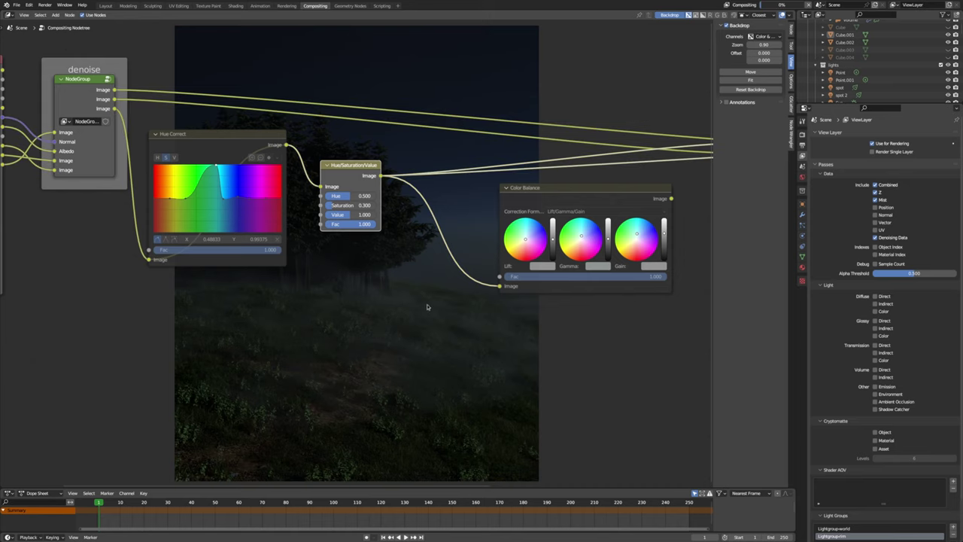
{"action": "middle_click_drag", "start_coordinate": [426, 304], "coordinate": [221, 295]}
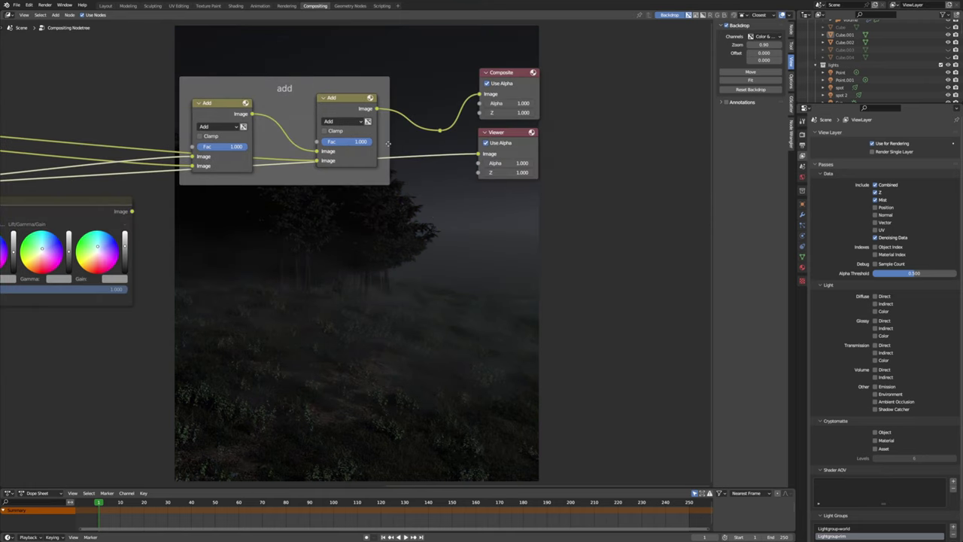
{"action": "left_click", "coordinate": [439, 131], "text": "ctrl+shift"}
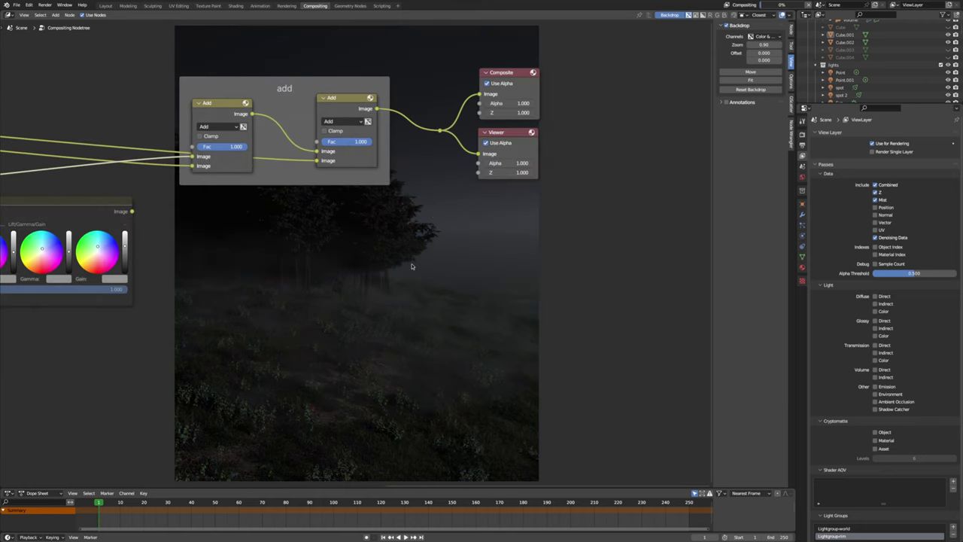
{"action": "middle_click_drag", "start_coordinate": [362, 332], "coordinate": [351, 267]}
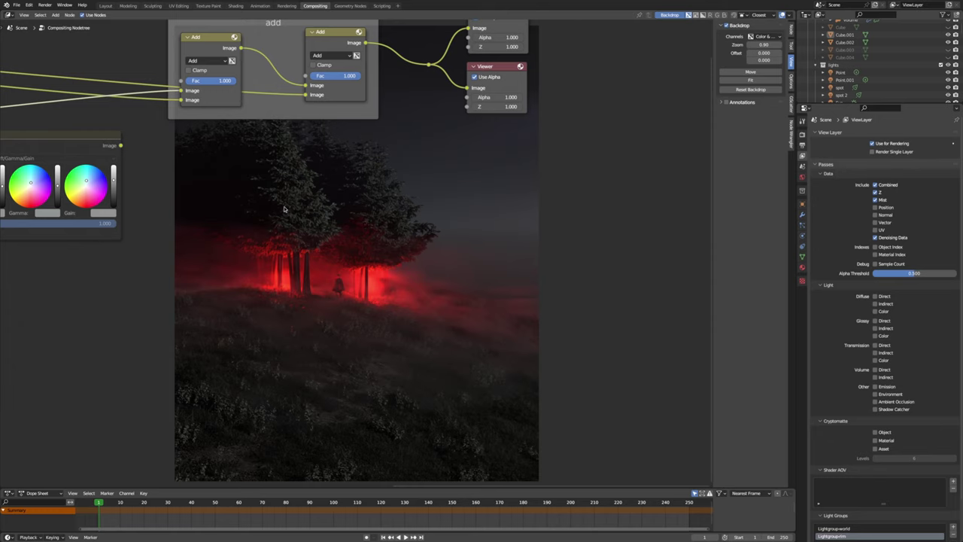
{"action": "middle_click_drag", "start_coordinate": [124, 344], "coordinate": [692, 403]}
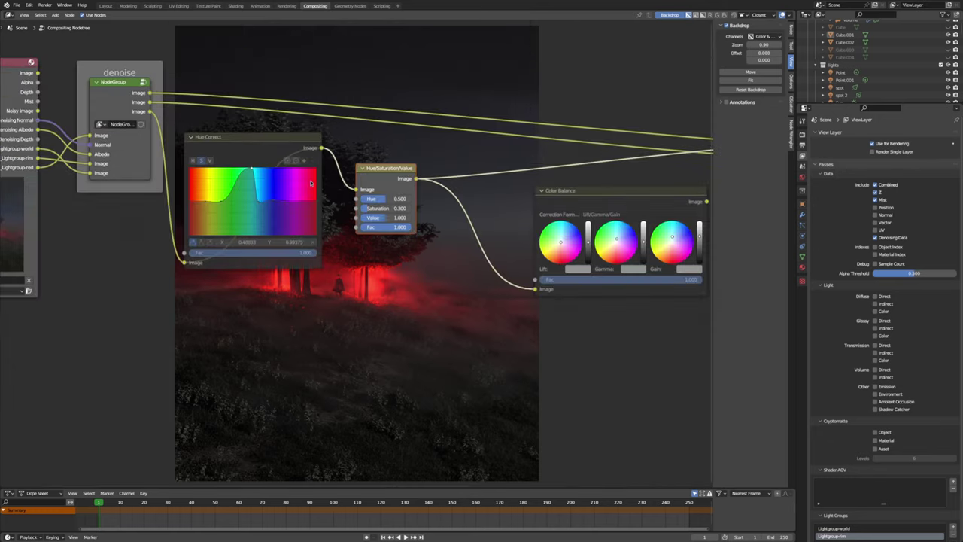
{"action": "middle_click_drag", "start_coordinate": [369, 334], "coordinate": [311, 336]}
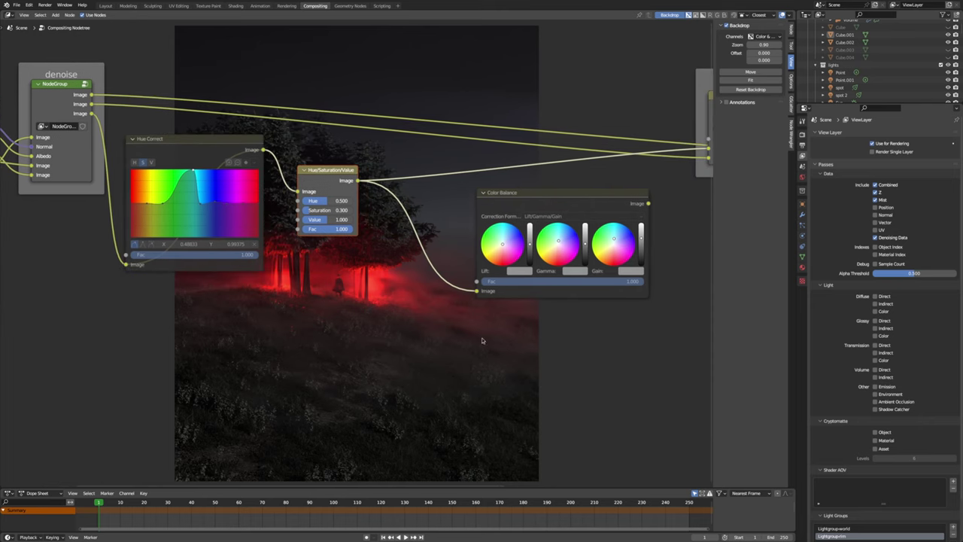
{"action": "scroll", "coordinate": [858, 452], "scroll_direction": "down", "scroll_amount": 2}
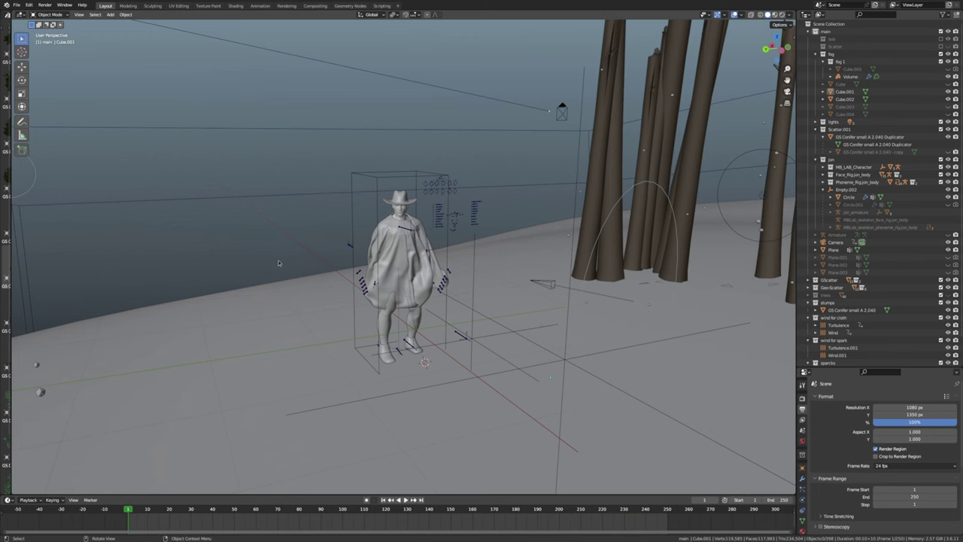
Orbit and zoom around the caped figure, viewing it from behind, between tree clusters, and side-on
{"action": "middle_click_drag", "start_coordinate": [318, 214], "coordinate": [457, 293]}
{"action": "scroll", "coordinate": [458, 294], "scroll_direction": "down", "scroll_amount": 3}
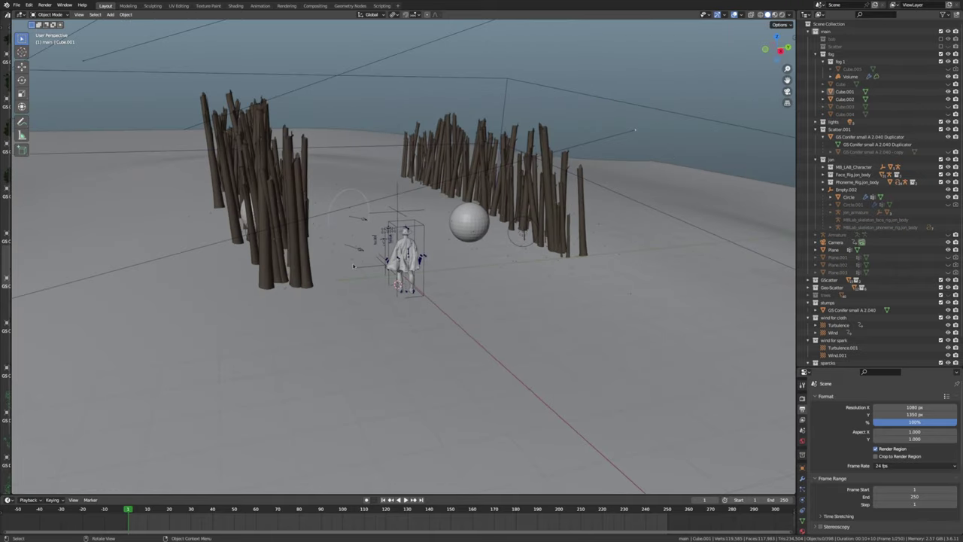
{"action": "middle_click_drag", "start_coordinate": [354, 265], "coordinate": [242, 238]}
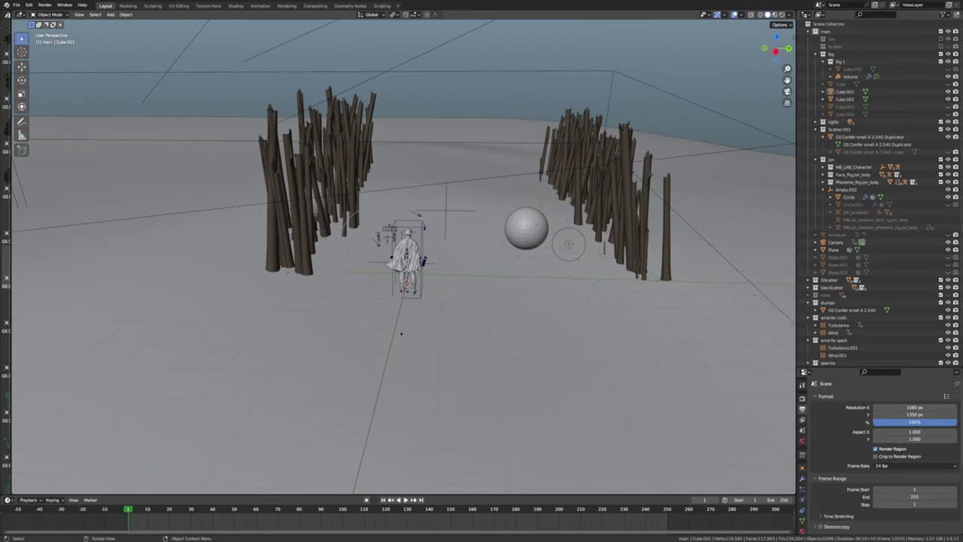
{"action": "scroll", "coordinate": [458, 348], "scroll_direction": "down", "scroll_amount": 5}
{"action": "middle_click_drag", "start_coordinate": [451, 355], "coordinate": [452, 358]}
{"action": "scroll", "coordinate": [451, 354], "scroll_direction": "up", "scroll_amount": 8}
{"action": "middle_click_drag", "start_coordinate": [343, 362], "coordinate": [496, 356]}
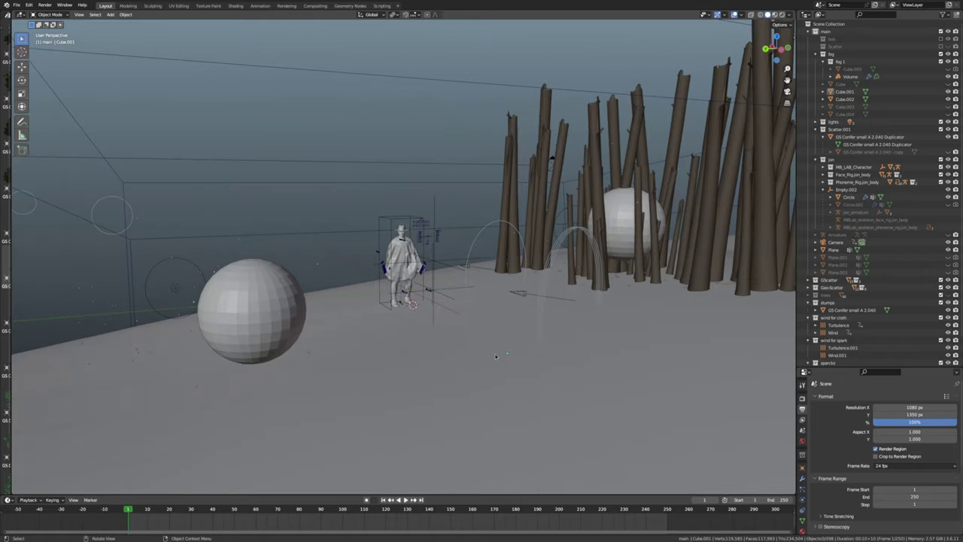